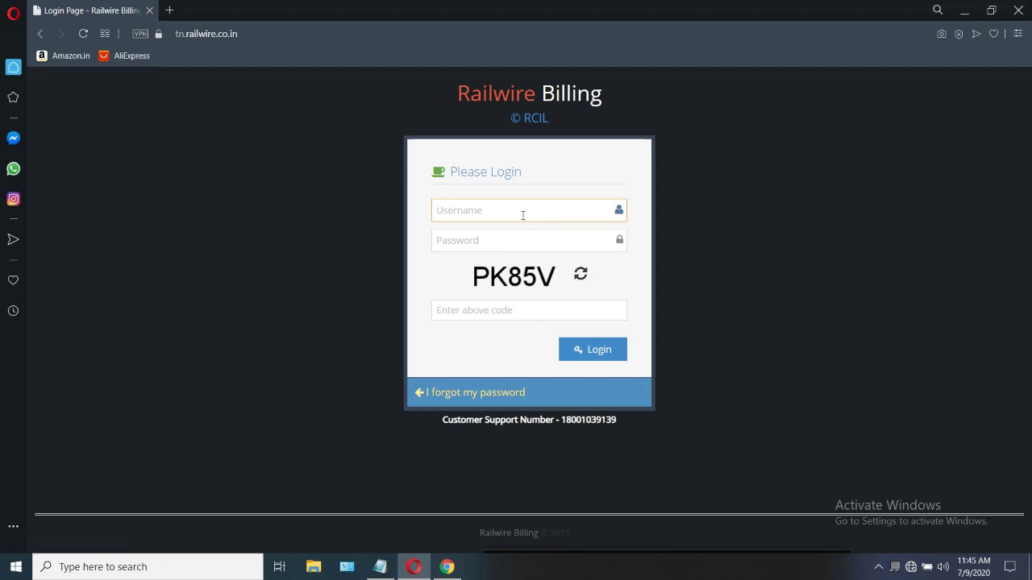
Minimize the Railwire Billing browser window to reveal the Notepad notes
click(964, 11)
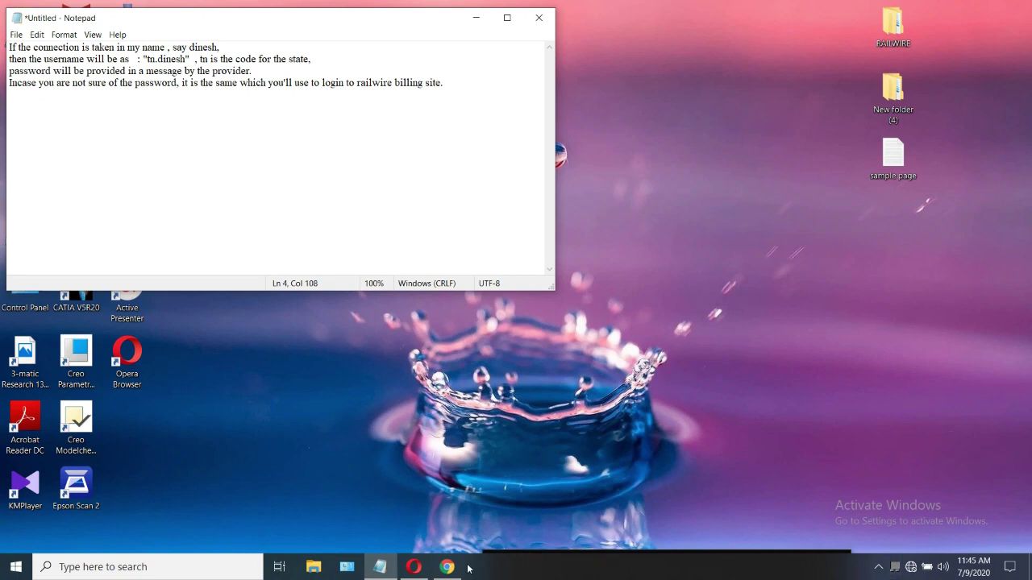
Bring Opera back to the front after reading the PPPoE username notes
mouse_move(477, 556)
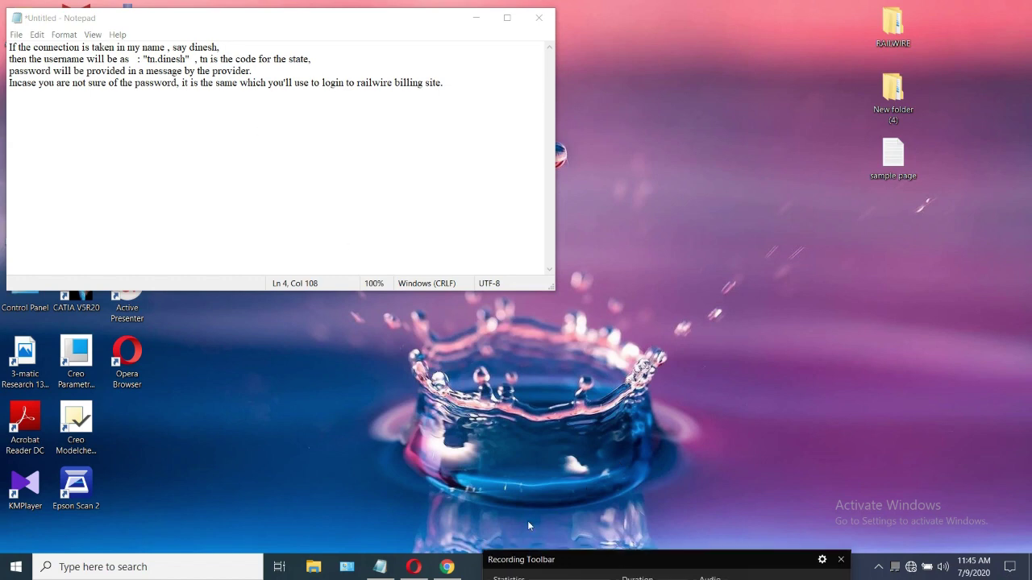
click(414, 567)
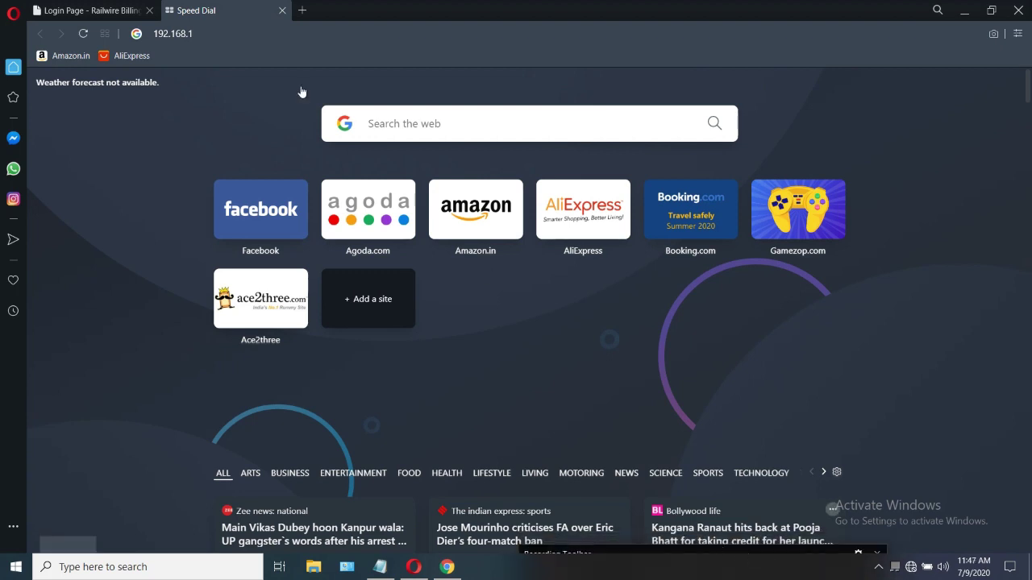
Go to the router admin page at 192.168.1.1
click(211, 39)
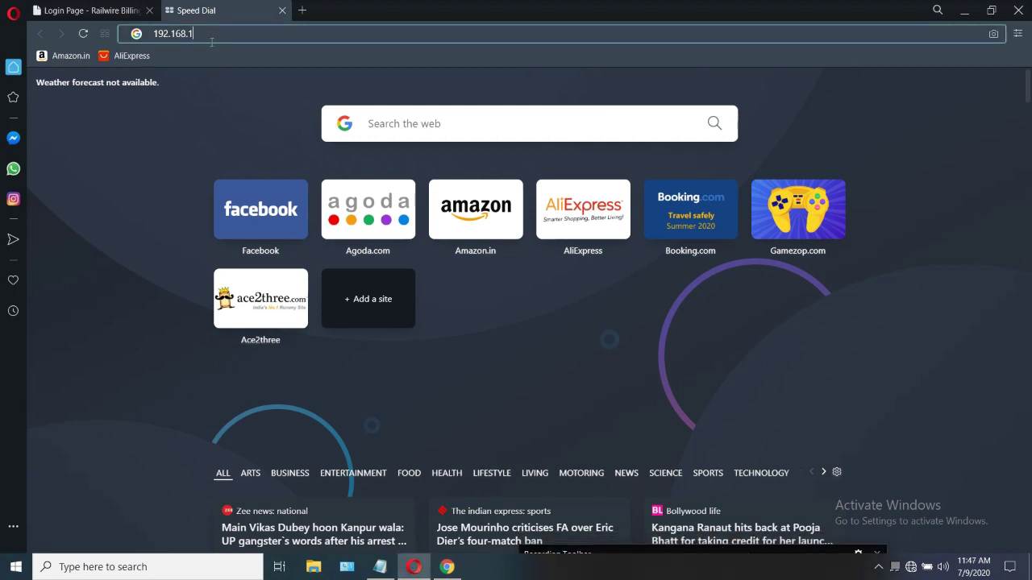
text(.1)
key(Return)
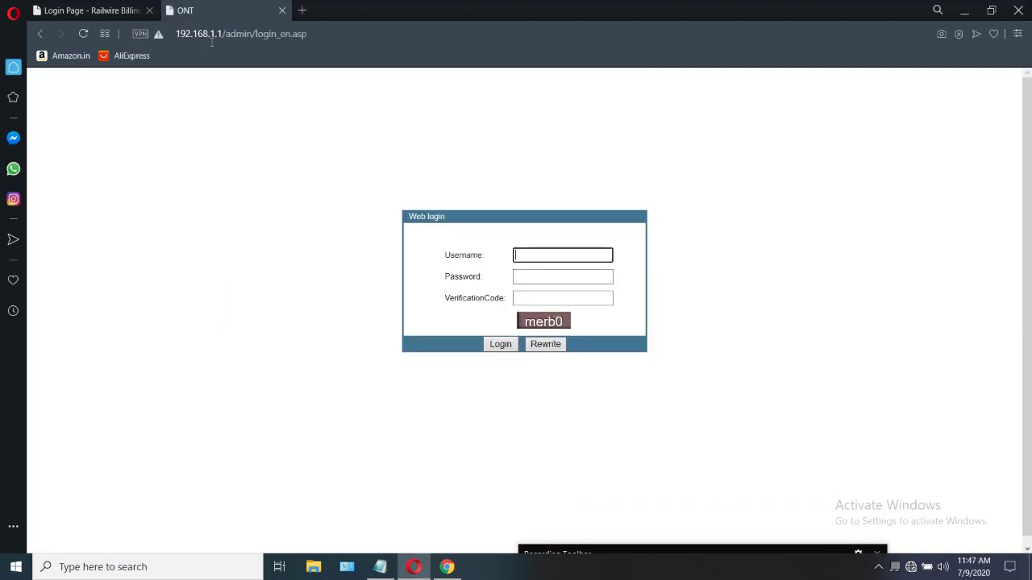
Fill in the admin username, the password and the verification code on the login form
click(528, 253)
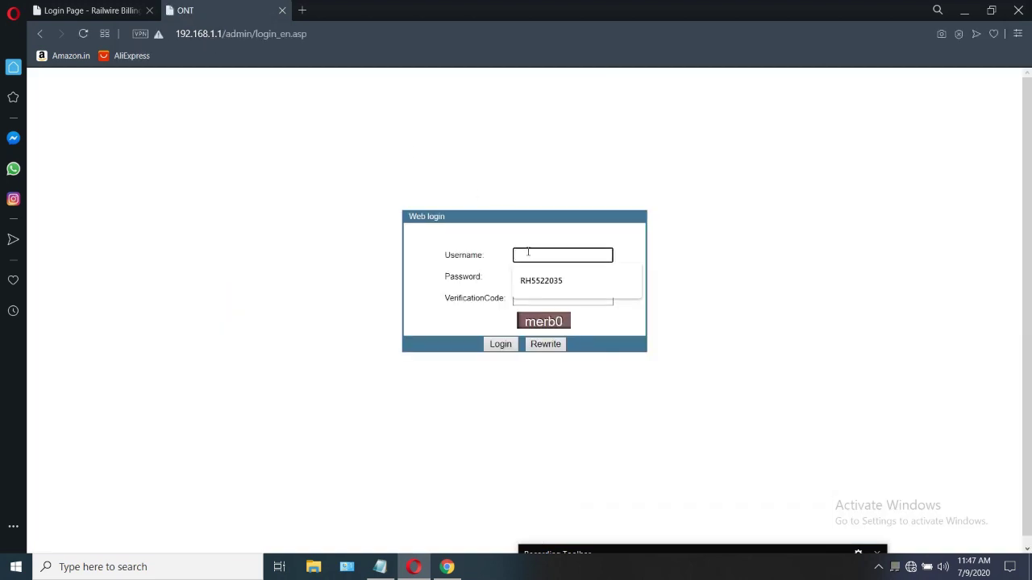
text(admin)
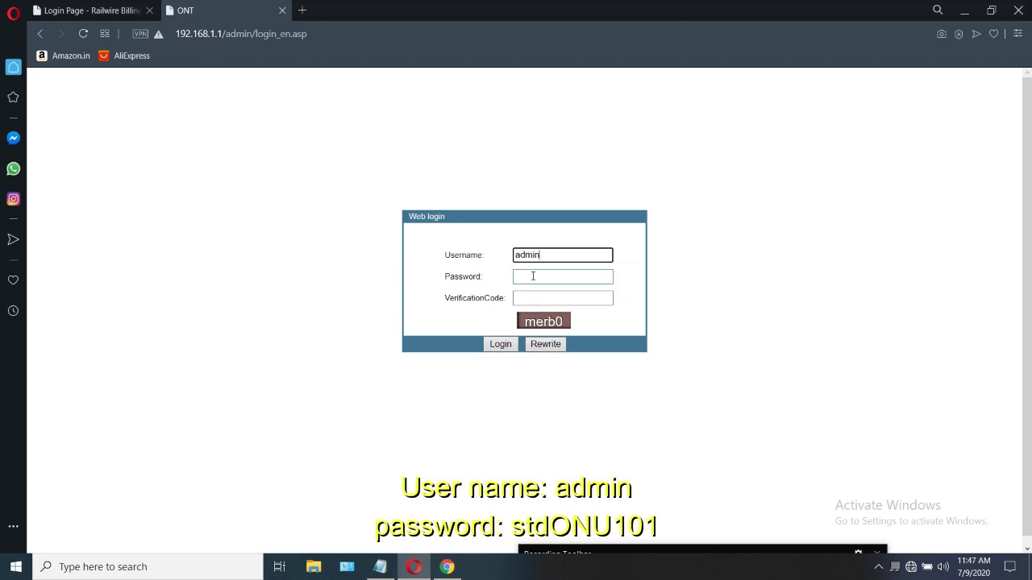
click(533, 276)
text(s)
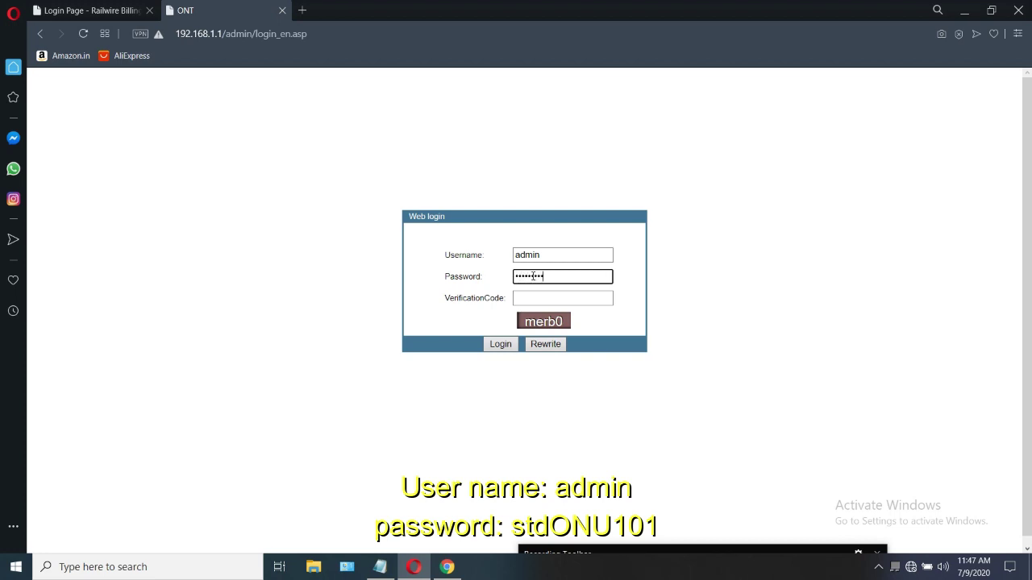
click(529, 295)
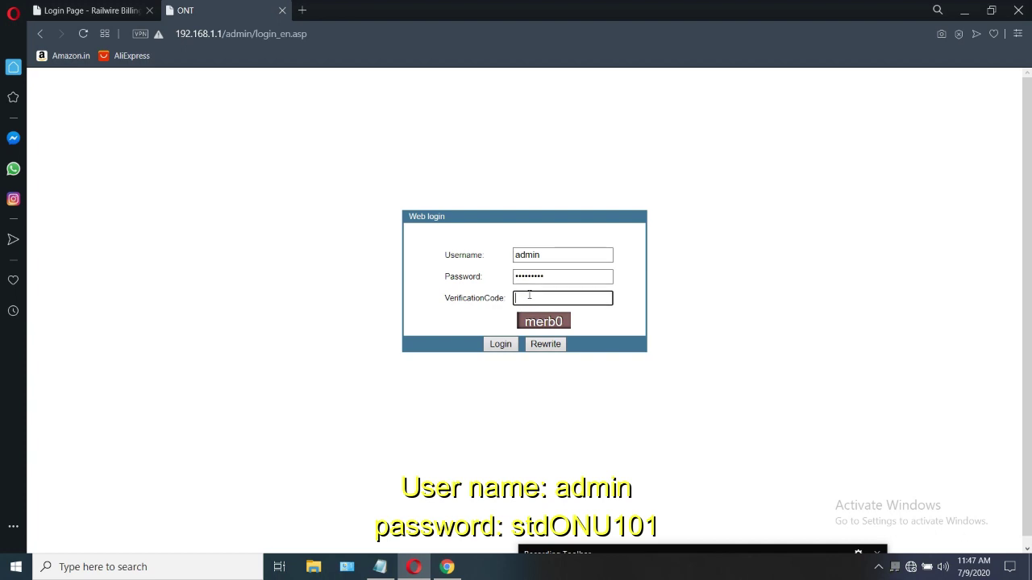
text(mer)
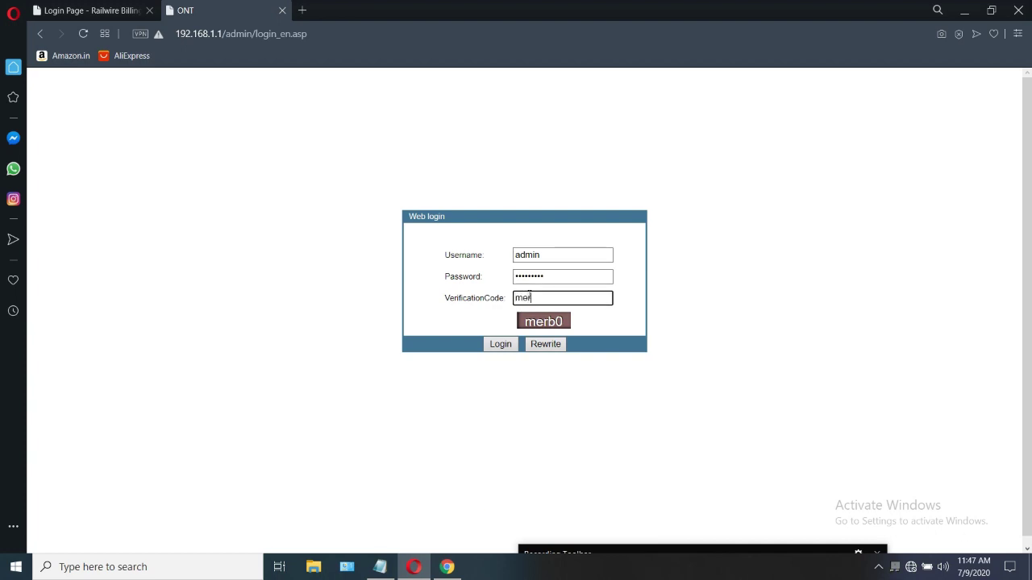
text(b0)
Log in, then replace the default admin password with a new one and apply it
click(500, 344)
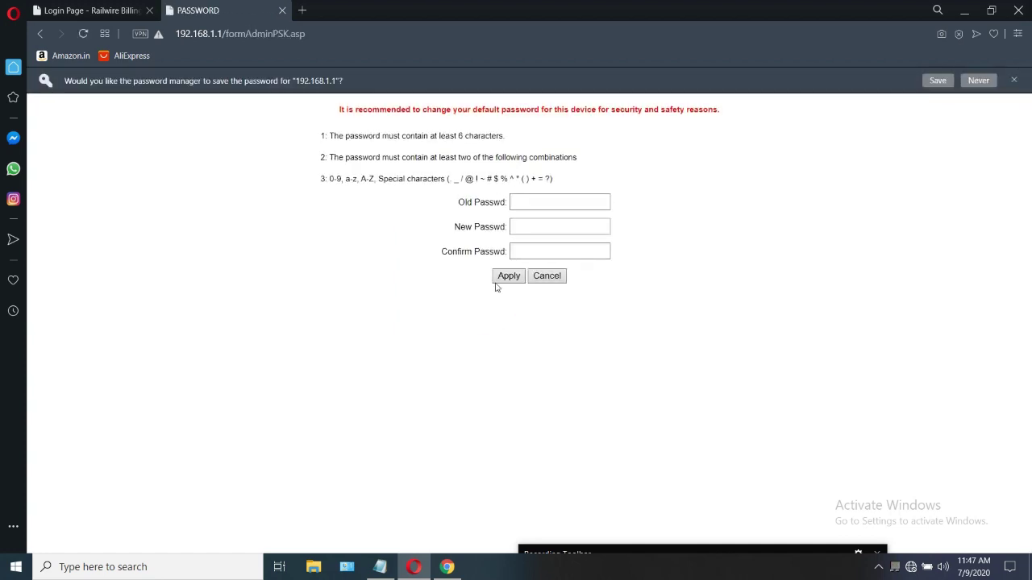
click(537, 201)
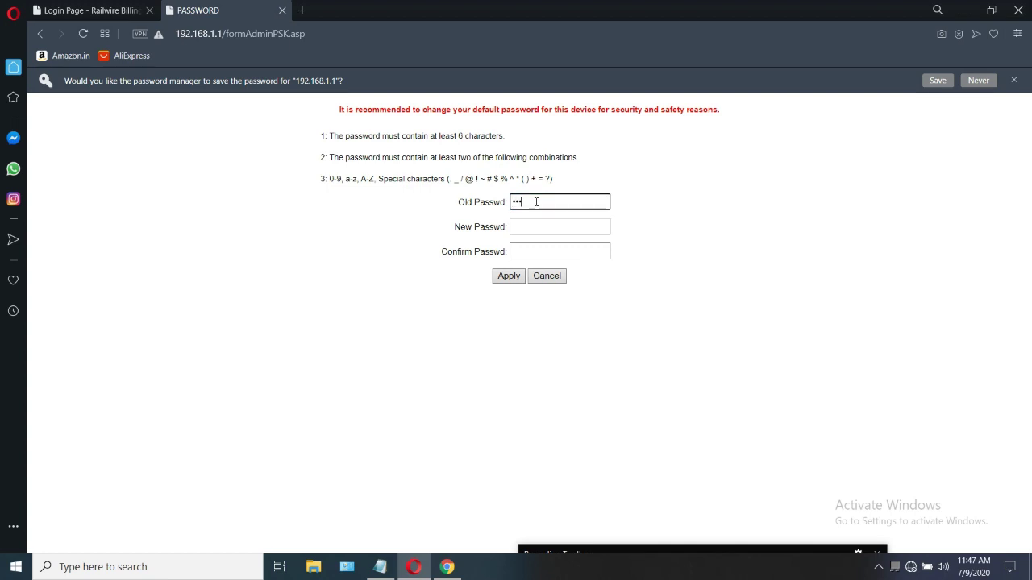
text(••)
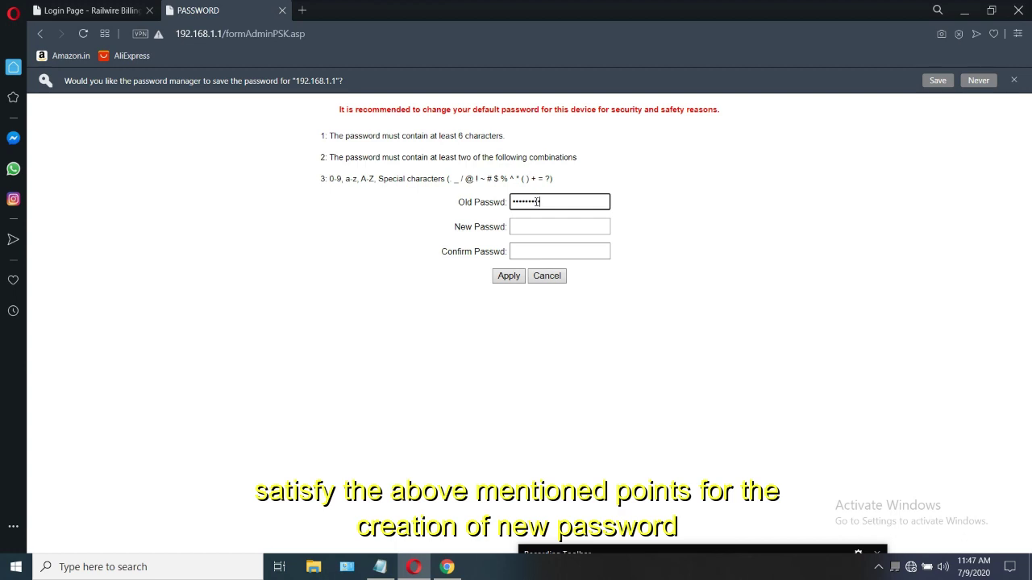
click(534, 225)
text(•••)
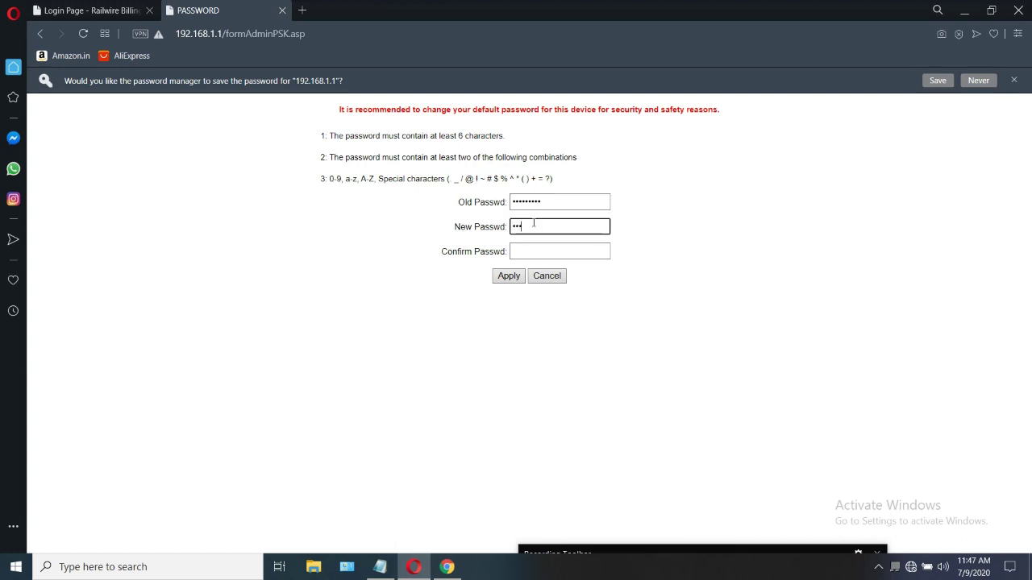
text(•)
click(533, 226)
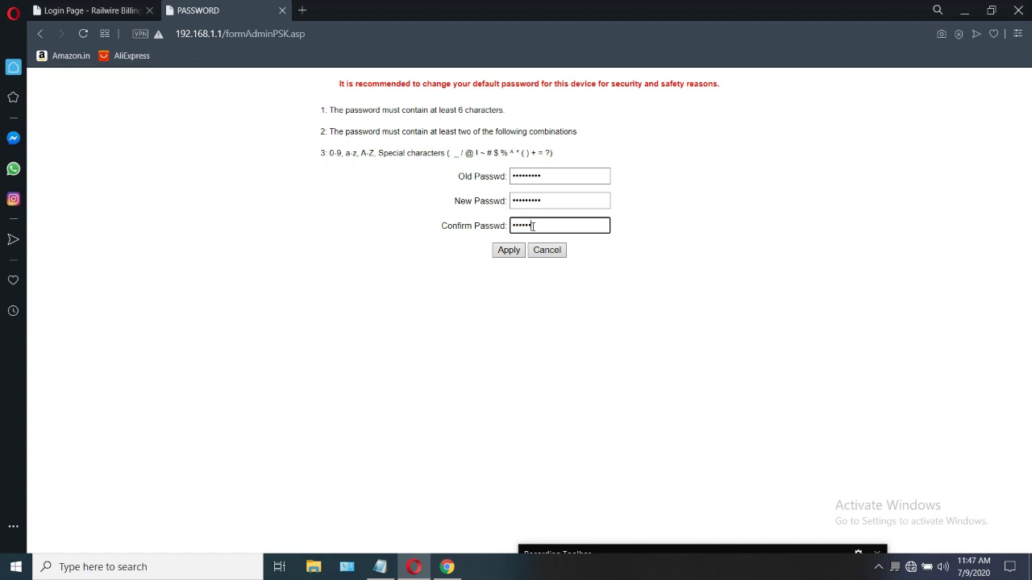
click(510, 252)
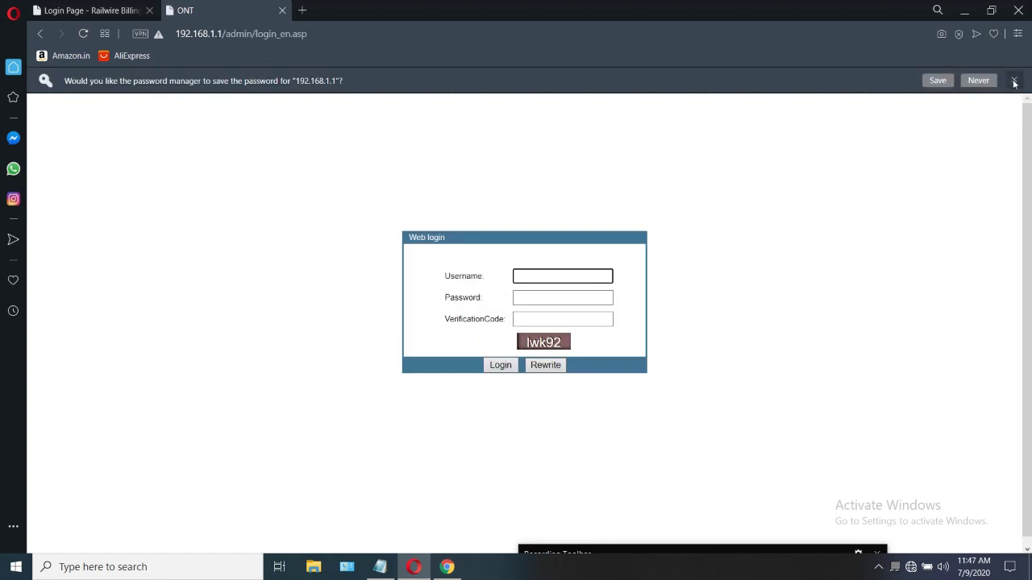
click(1013, 80)
Log back in as admin using the new password and a fresh verification code
click(574, 258)
click(532, 304)
click(553, 277)
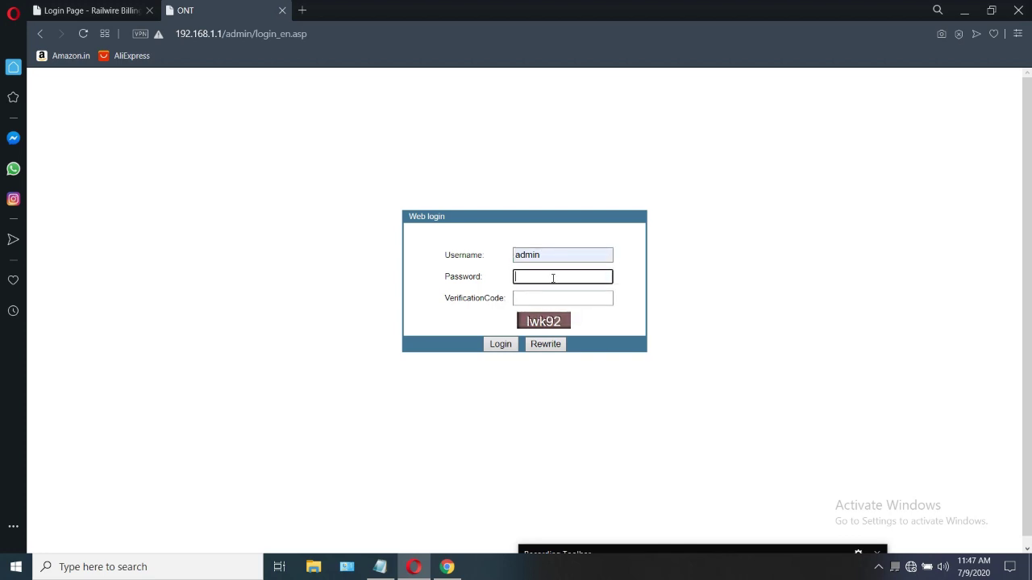
text(••••)
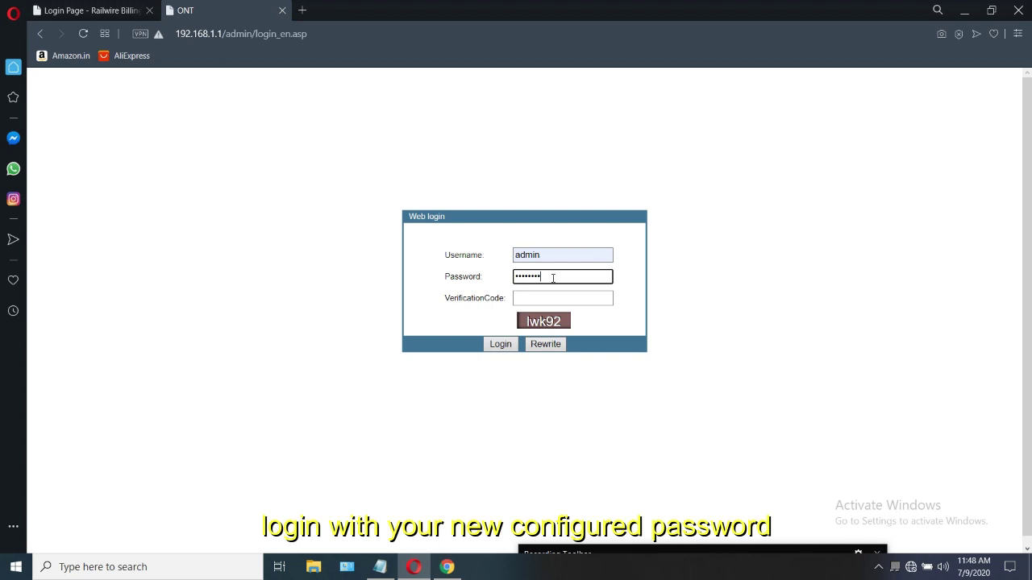
text(•••••)
click(547, 300)
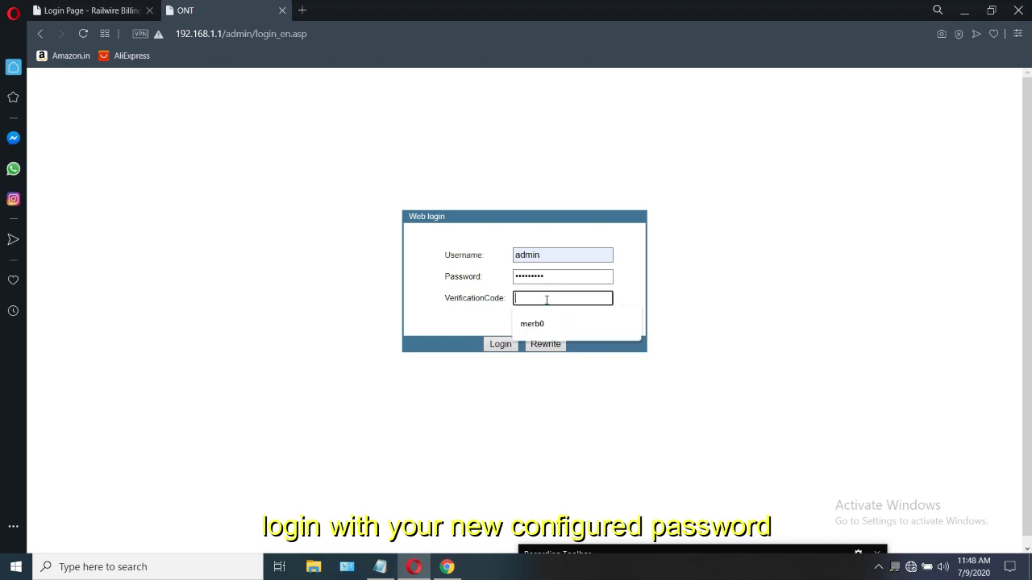
text(lwk92)
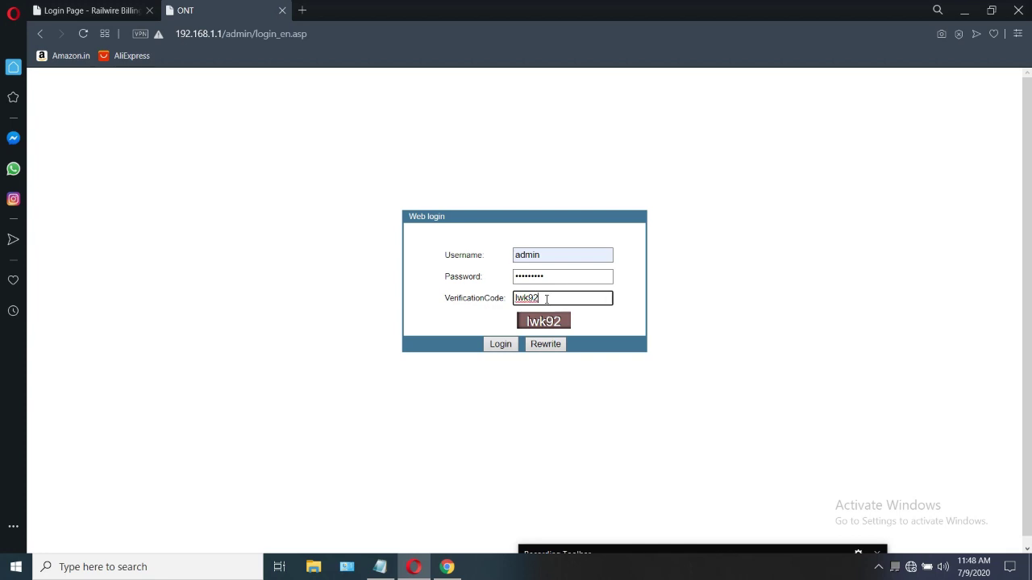
click(490, 345)
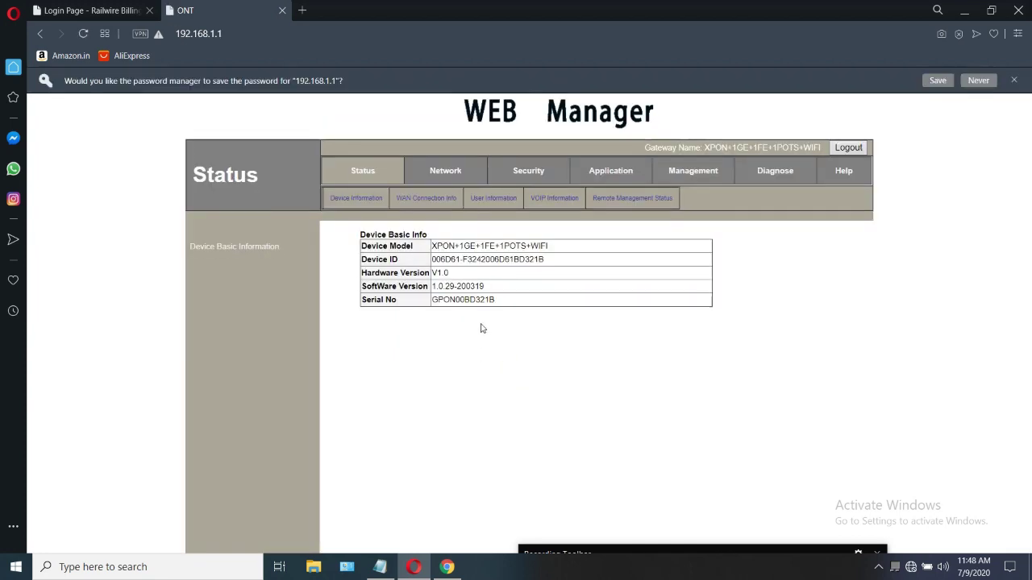
Look over the network settings and WAN connection info, then return to WAN configuration
click(444, 178)
scroll(384, 238, down, 1)
scroll(385, 238, down, 1)
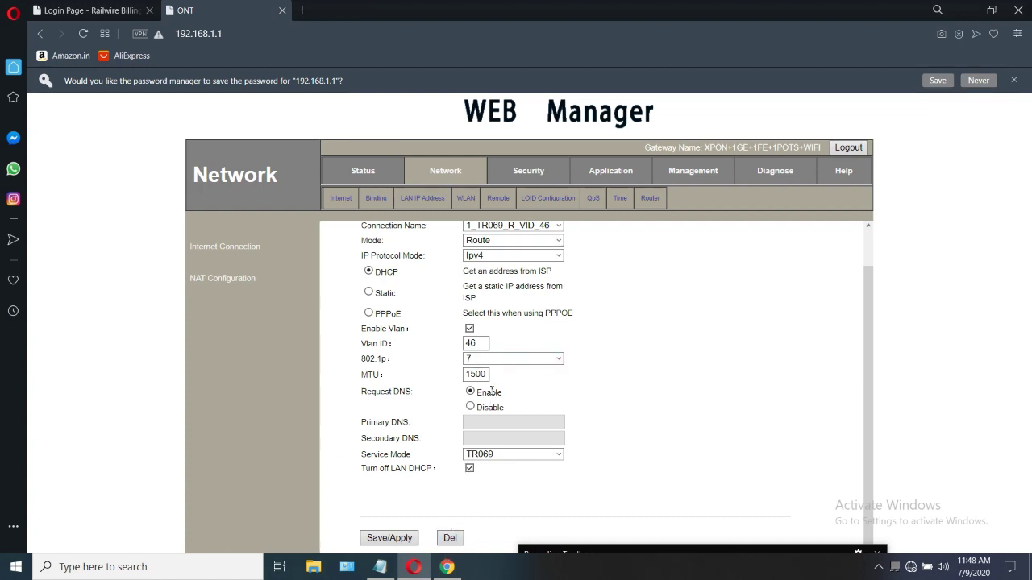
scroll(496, 349, up, 1)
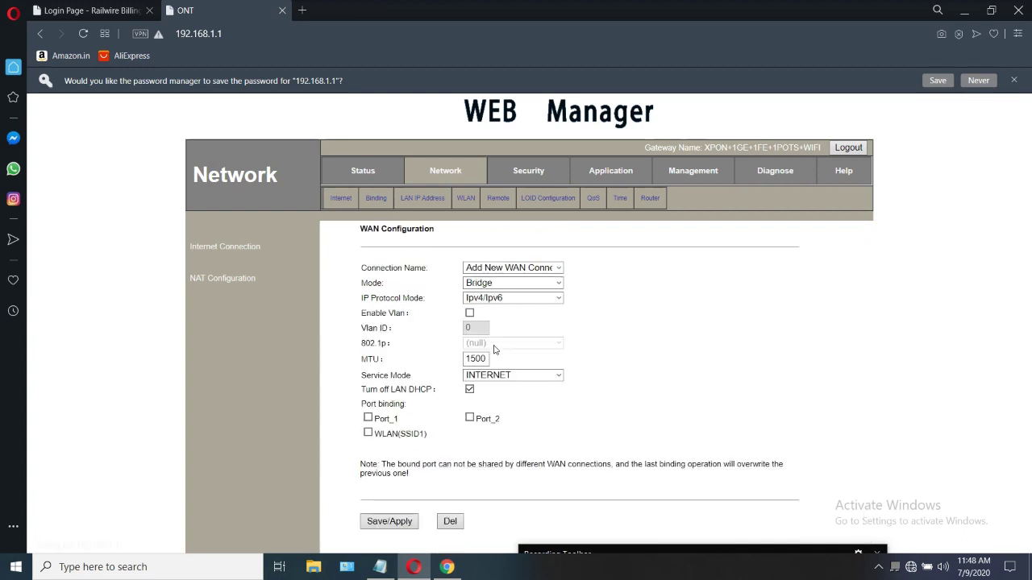
click(365, 173)
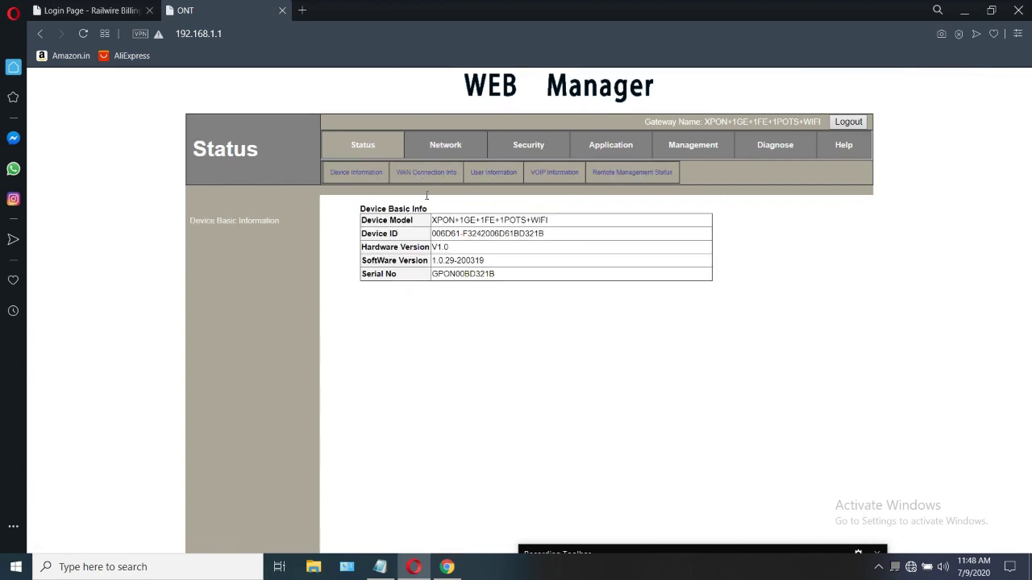
click(425, 174)
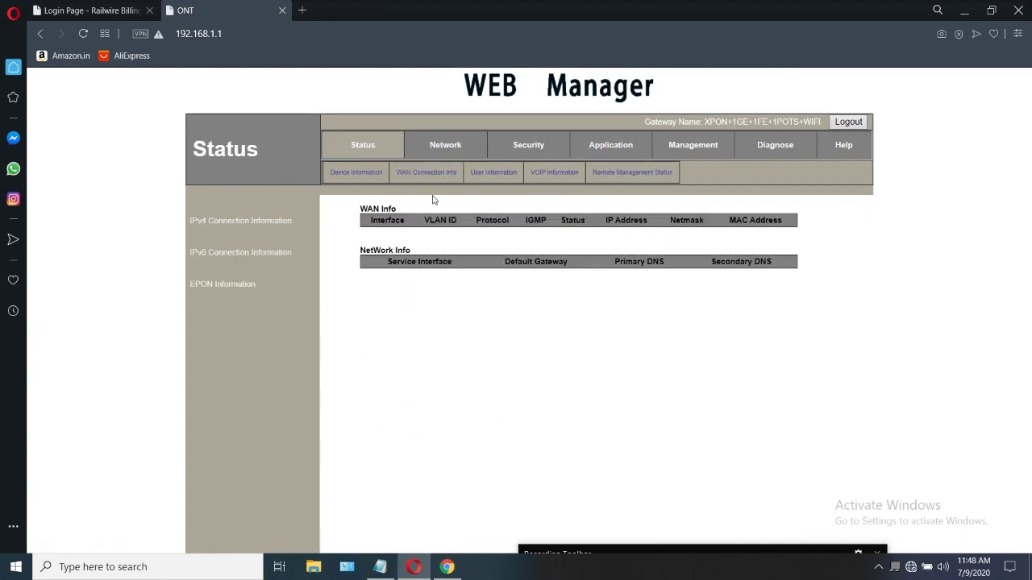
click(443, 148)
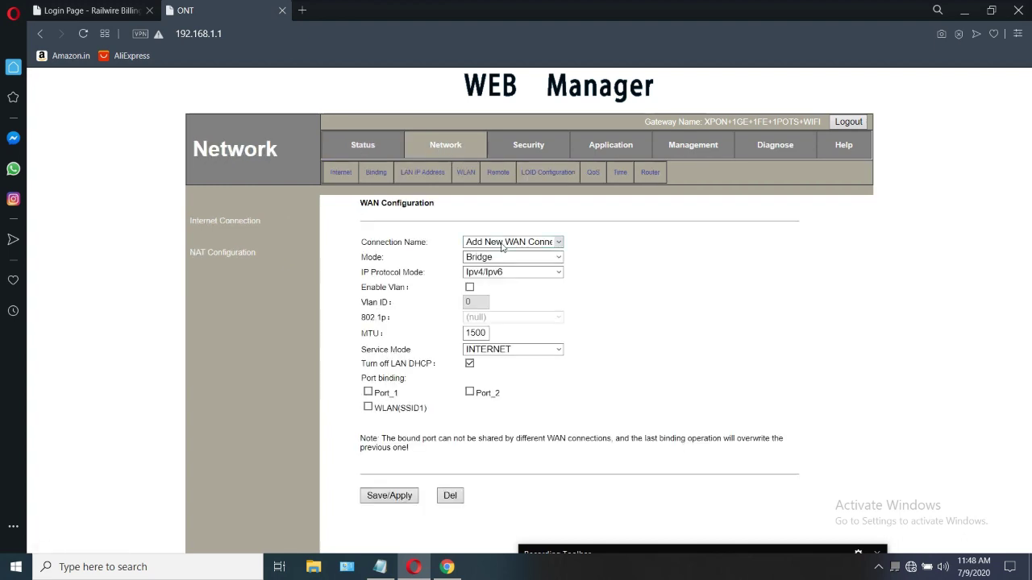
Set the WAN connection mode to Route and IP protocol mode to IPv4
click(511, 244)
click(513, 252)
click(514, 258)
click(498, 282)
click(485, 273)
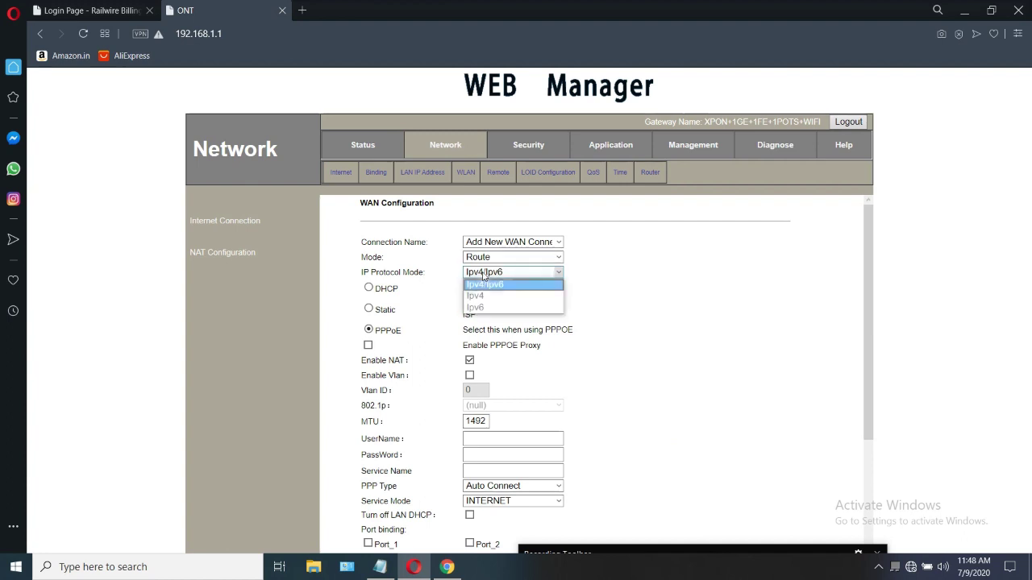
click(494, 300)
scroll(493, 303, down, 1)
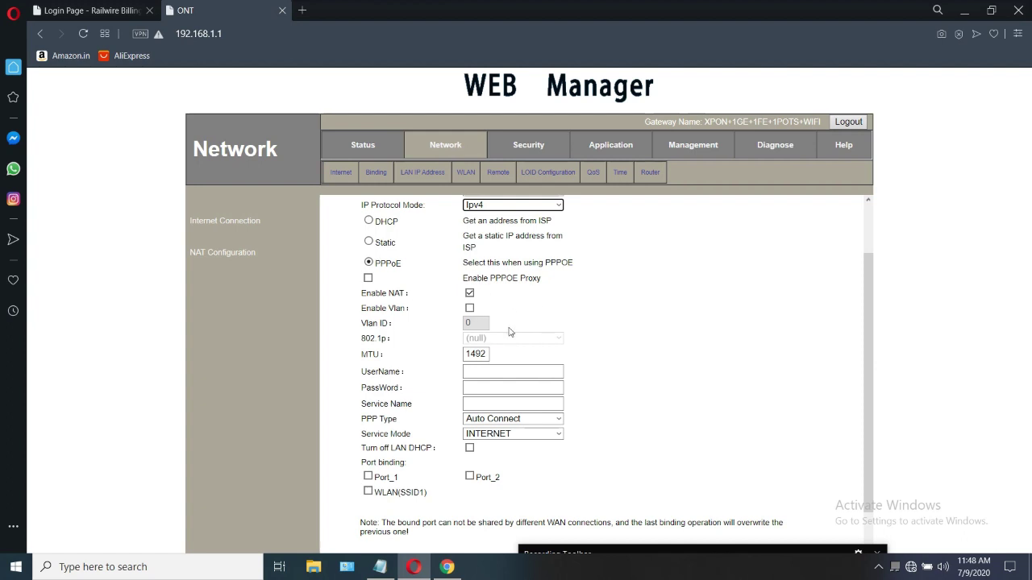
click(487, 354)
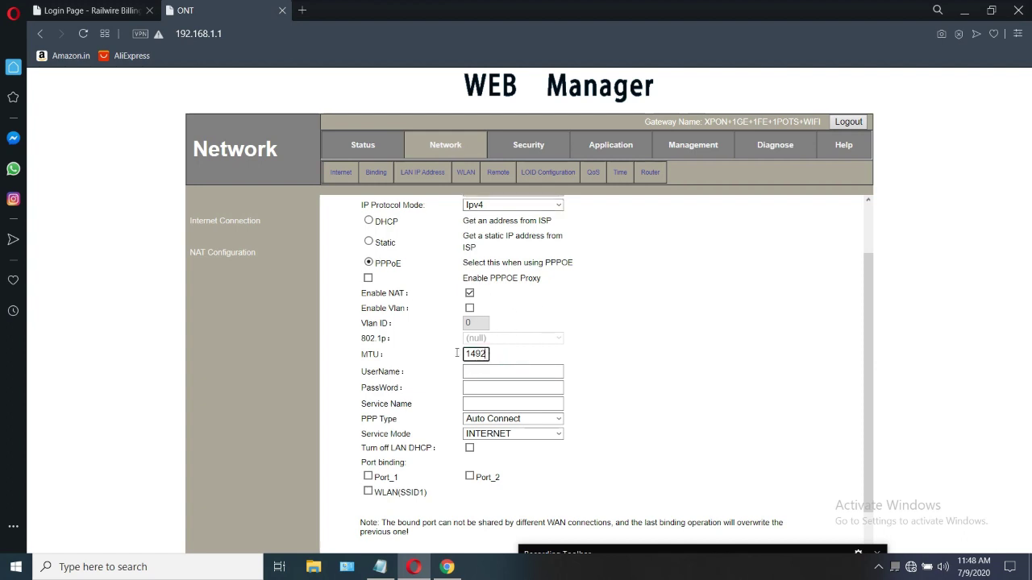
Enter the PPPoE account username and password, and service name RAILWIRE_BB
click(493, 372)
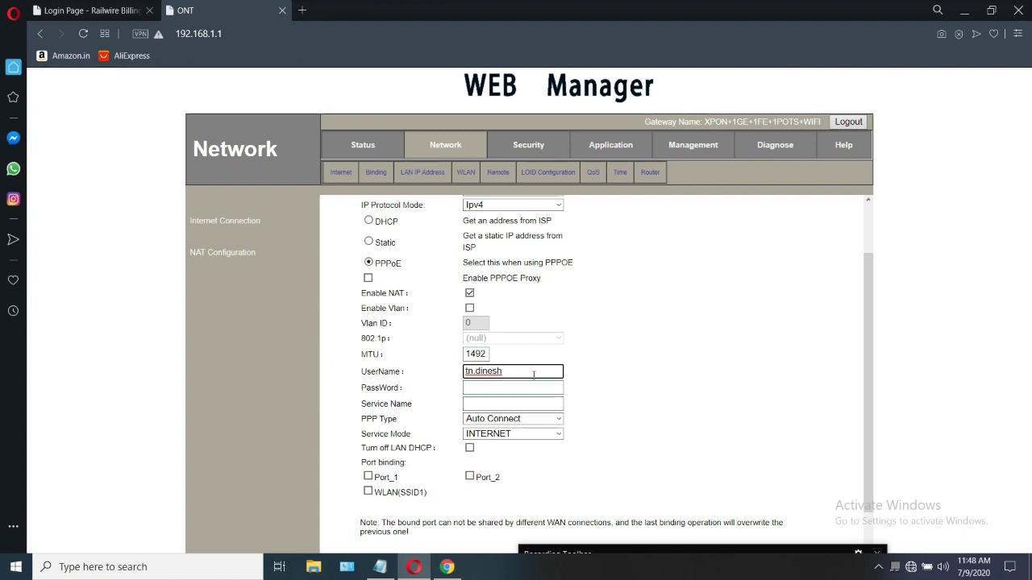
click(500, 390)
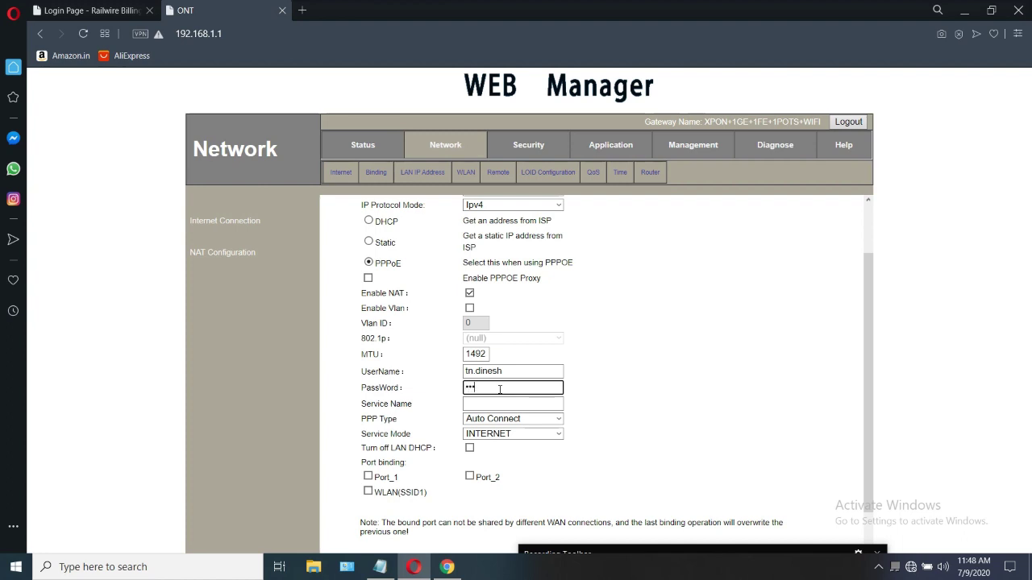
text(••••••)
click(519, 403)
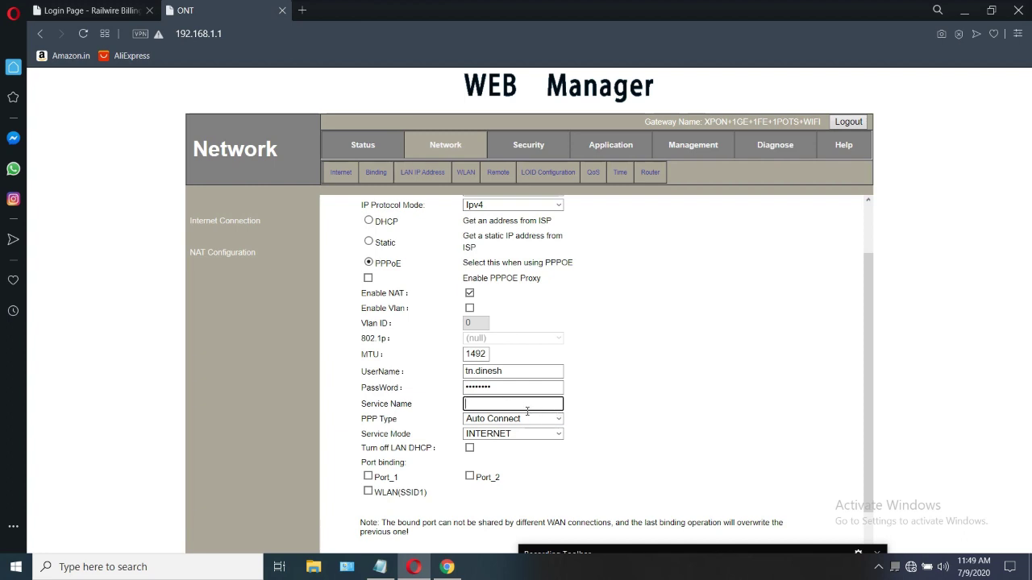
text(RAILWIRE_)
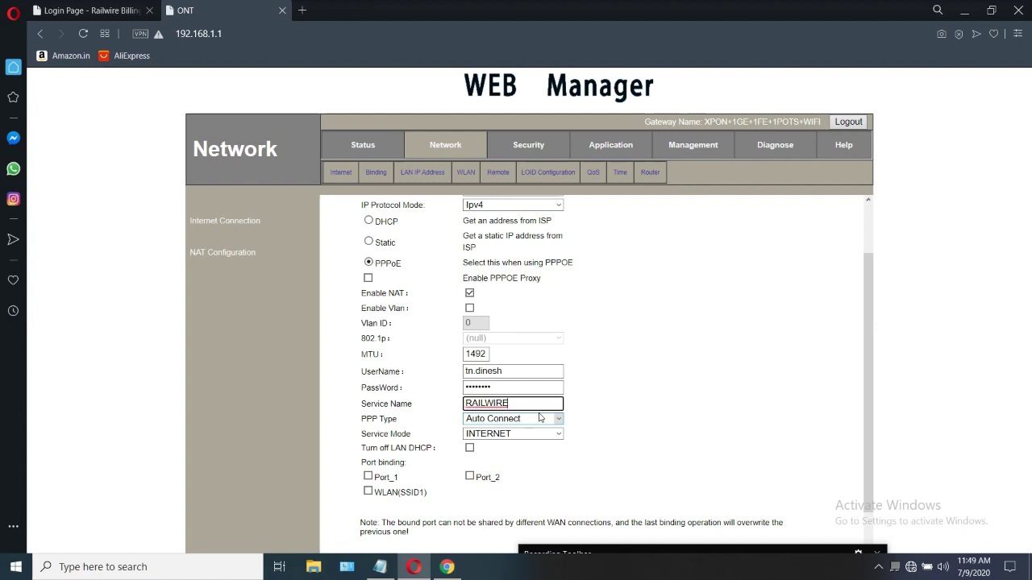
text(BB)
Keep PPP type Auto Connect, bind Port_1, Port_2 and WLAN(SSID1), and save
scroll(540, 416, down, 1)
click(528, 376)
click(528, 387)
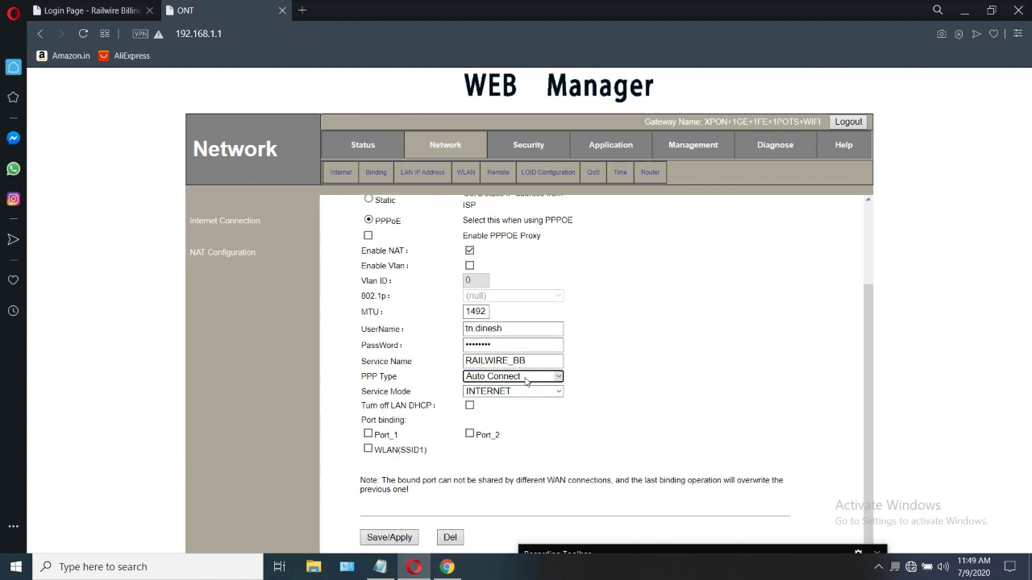
click(469, 434)
click(367, 434)
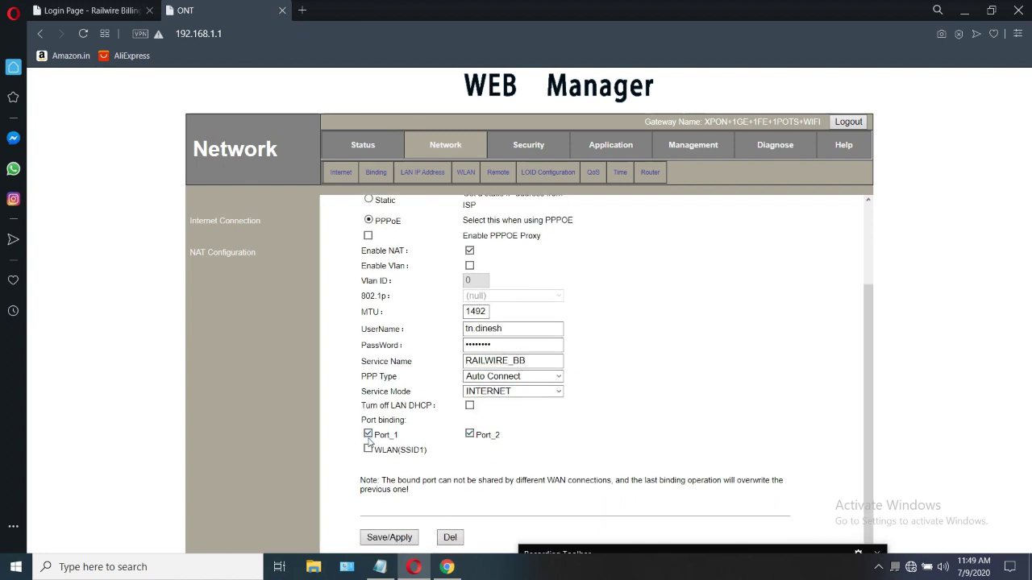
click(367, 449)
click(371, 542)
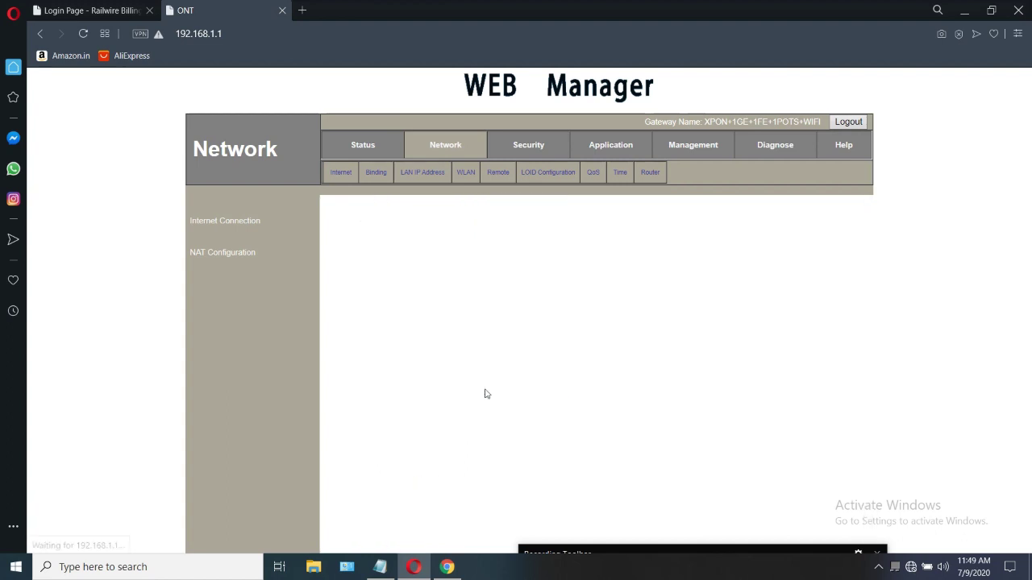
Check the WAN connection status, then open WLAN Basic settings showing SSID FTTH-321B
click(367, 146)
click(409, 173)
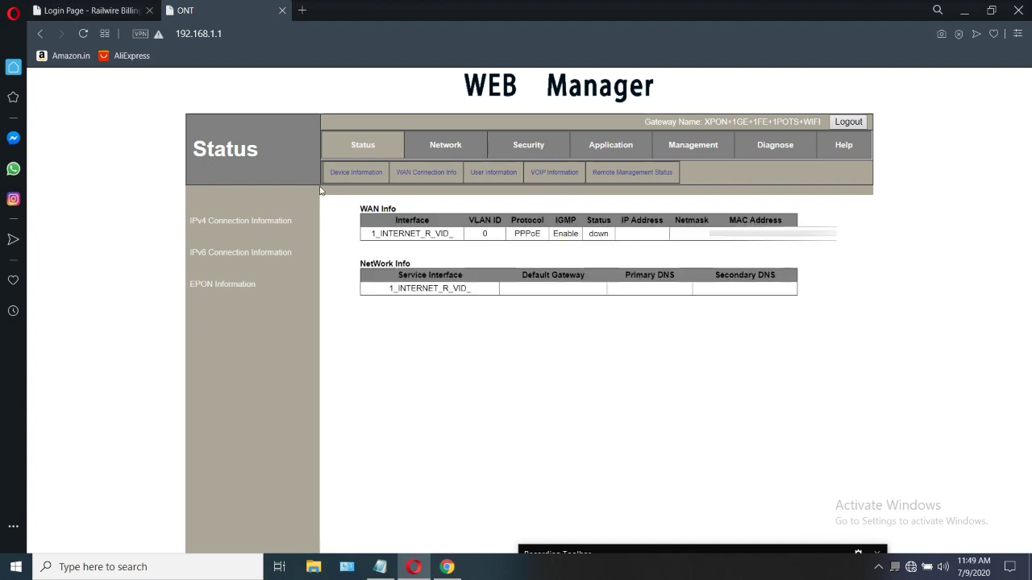
click(454, 150)
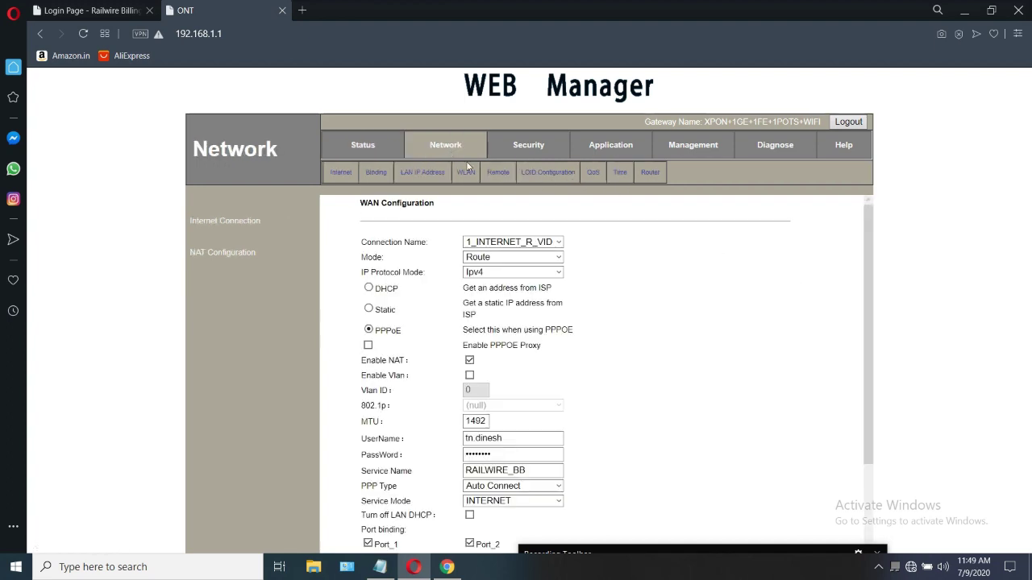
click(456, 172)
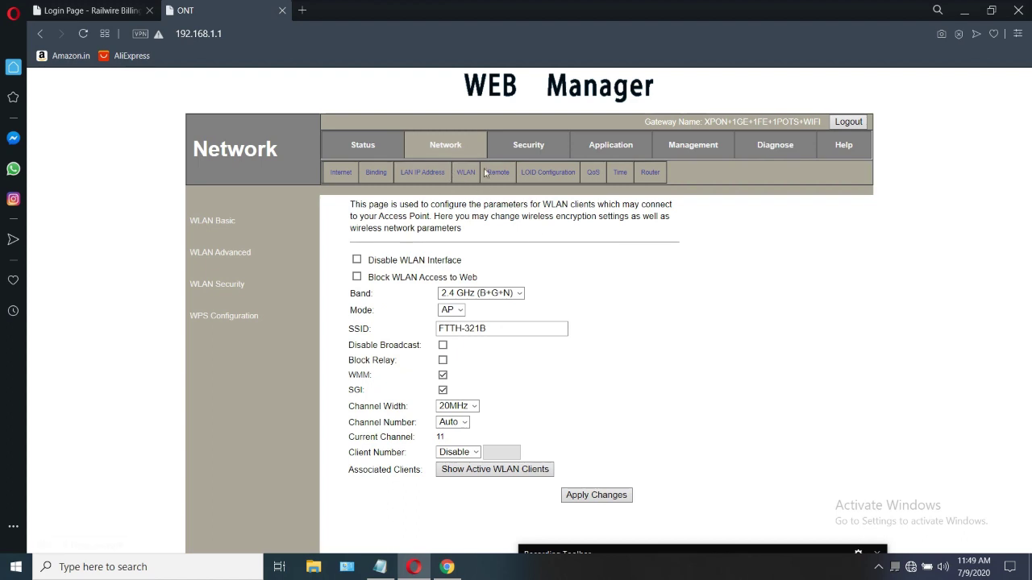
Rename the SSID from FTTH-321B to the owner's name, apply it, and review the WiFi key
triple_click(490, 330)
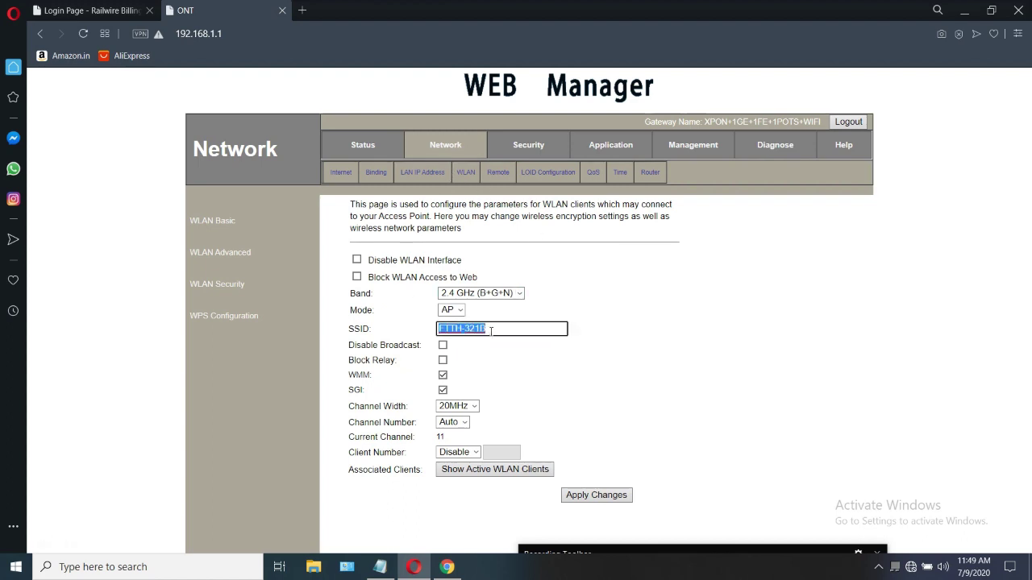
text(DINESH)
click(612, 346)
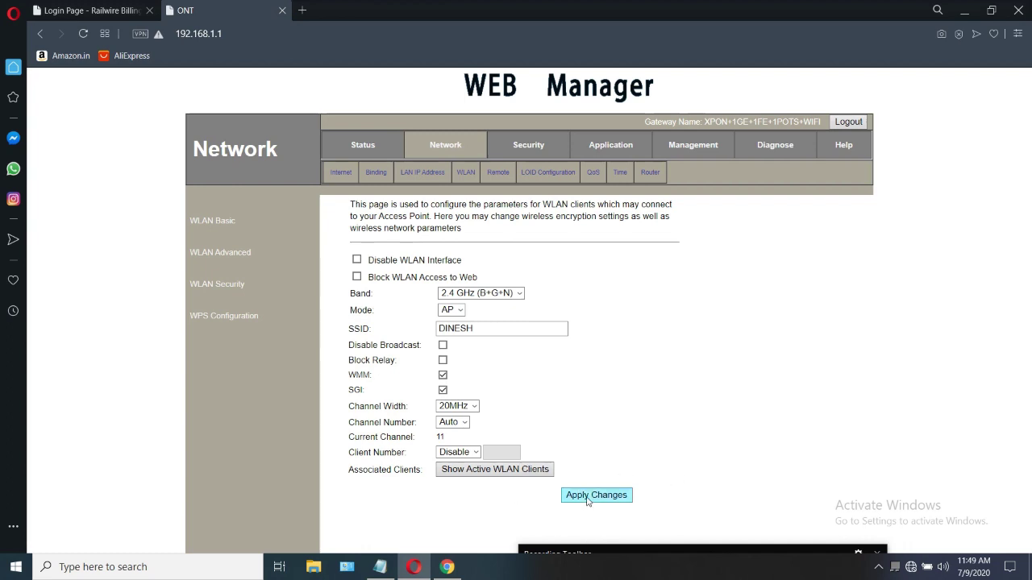
click(236, 286)
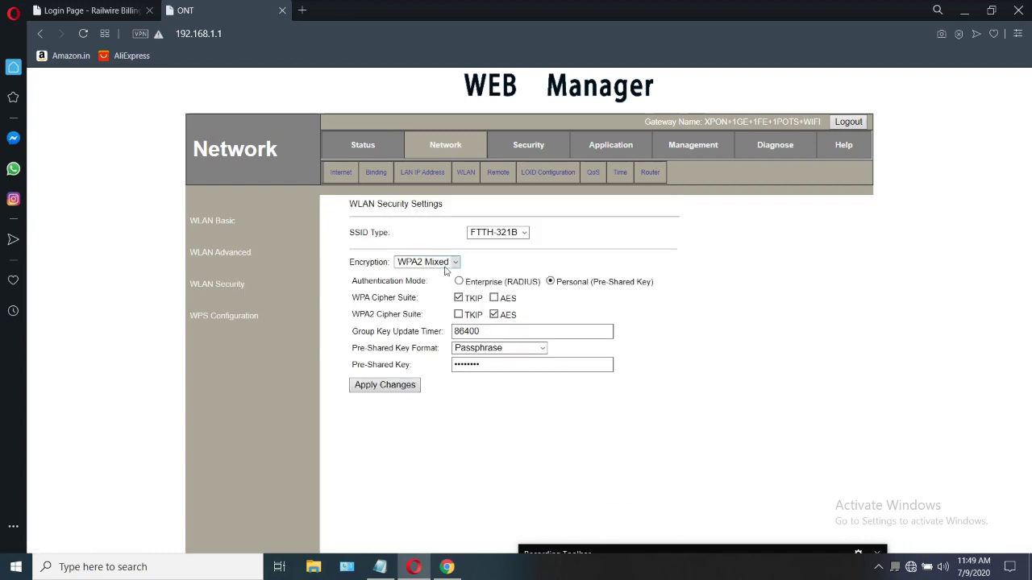
click(487, 365)
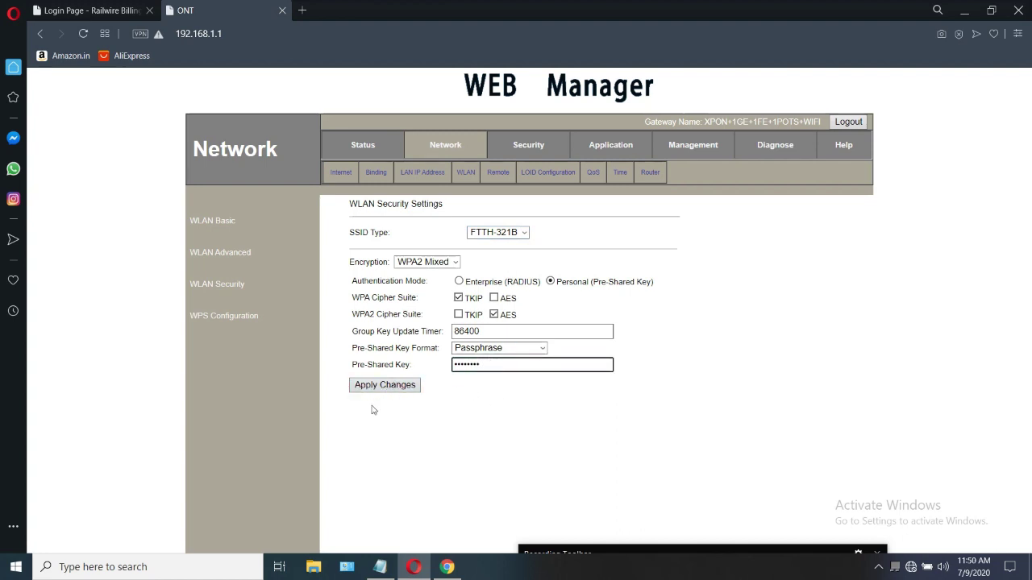
click(619, 175)
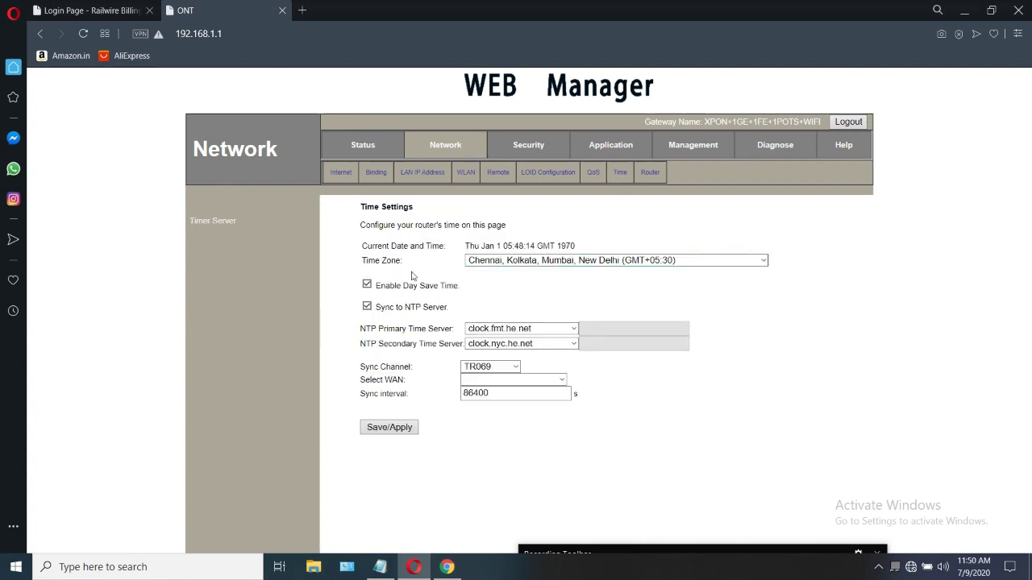
Set NTP sync to the INTERNET channel over WAN 1_INTERNET_R_VID_ with 86400-second interval
click(506, 366)
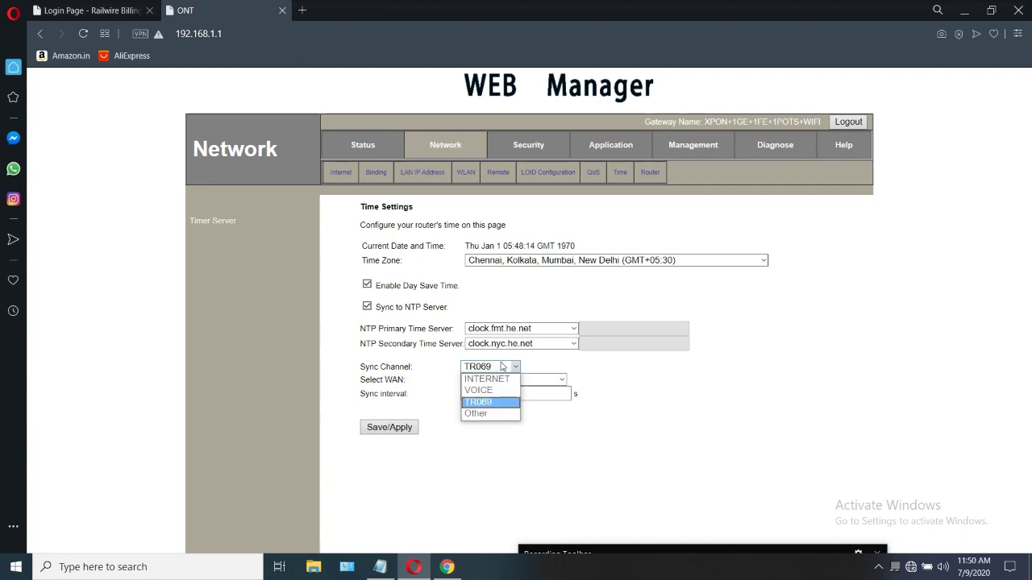
click(487, 379)
click(526, 393)
click(526, 379)
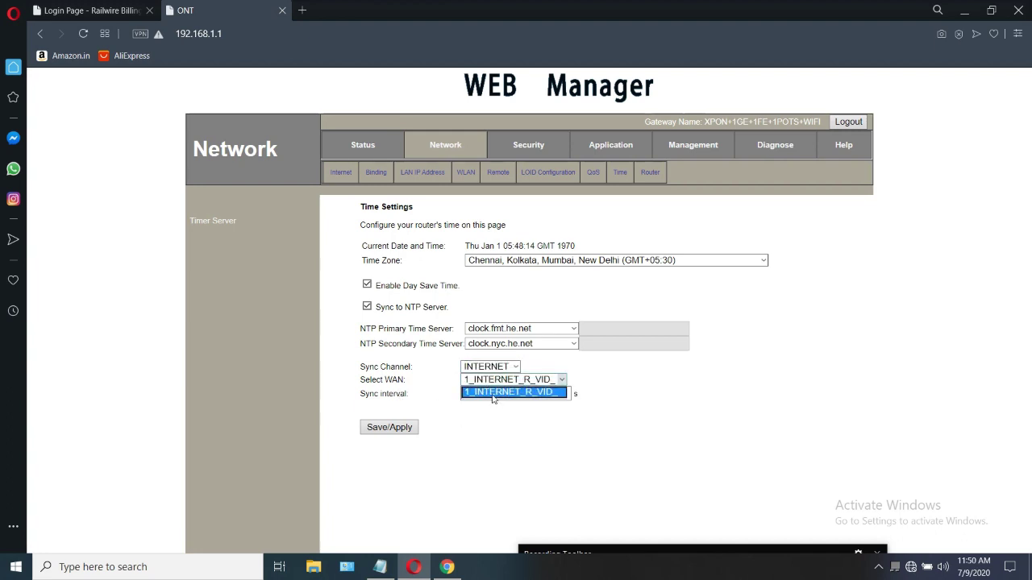
click(488, 436)
click(377, 425)
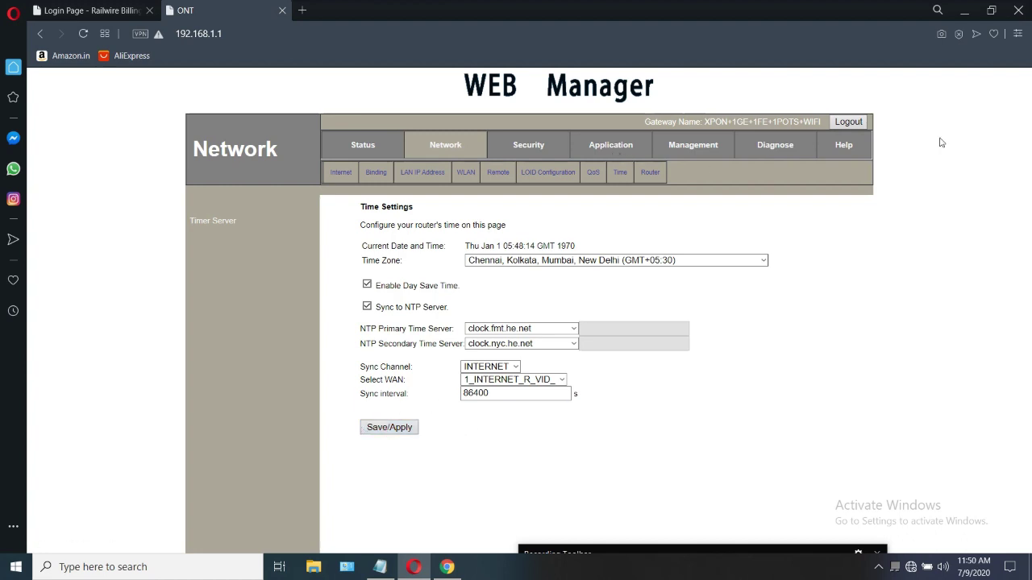
Check WAN Connection Info, which lists 1_INTERNET_R_VID_ as a PPPoE connection, currently down
click(370, 146)
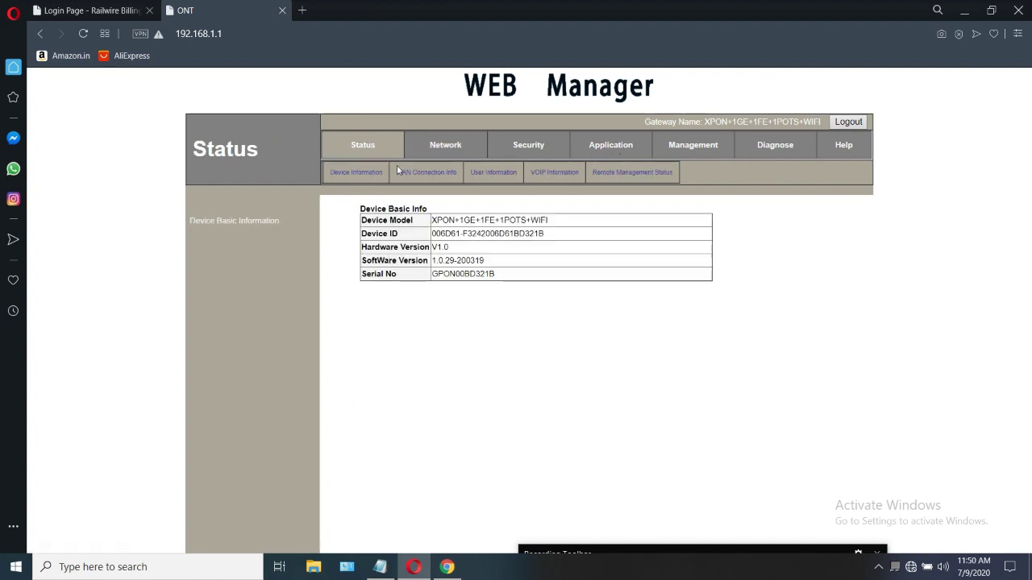
click(423, 174)
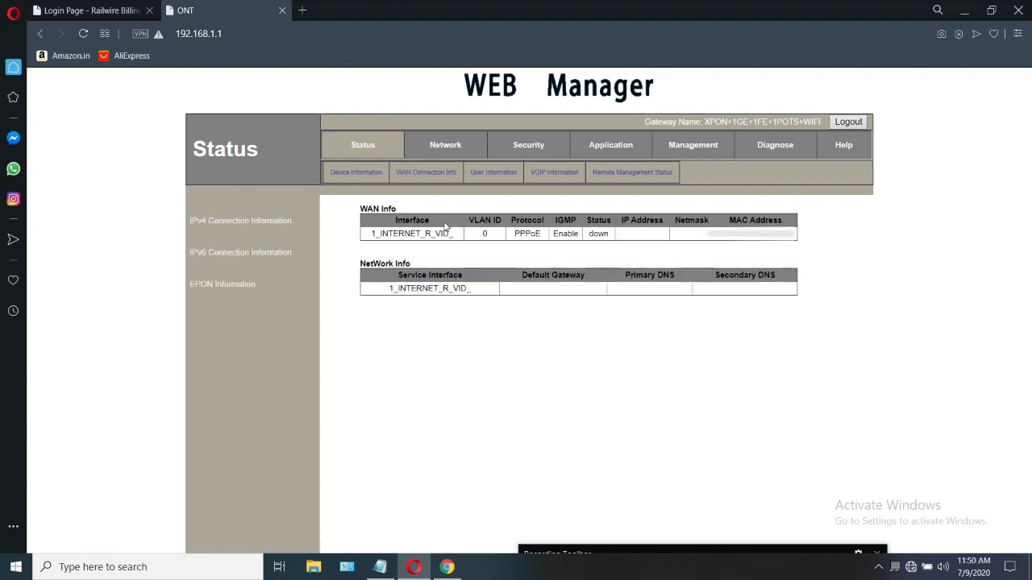
double_click(367, 171)
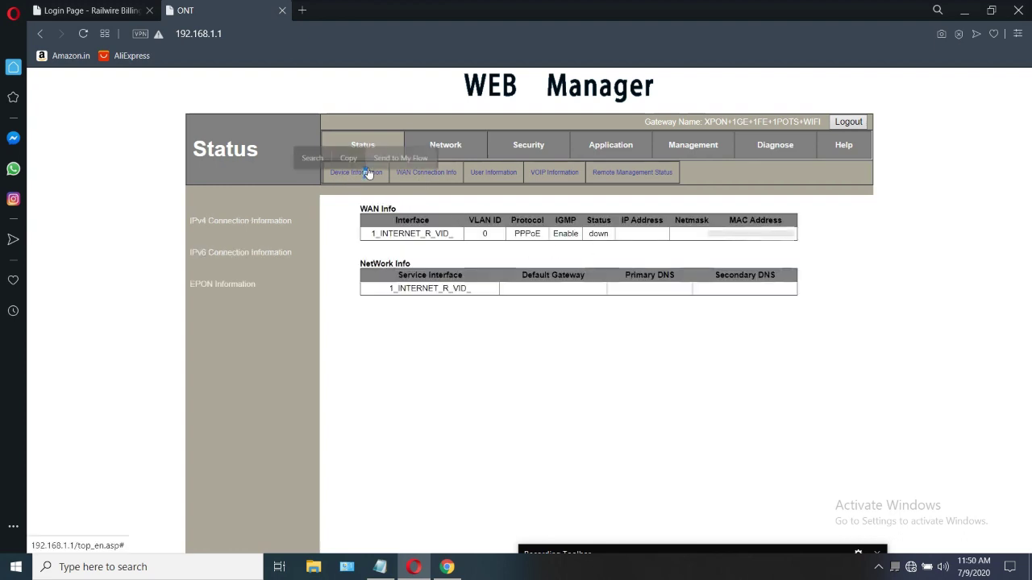
click(368, 173)
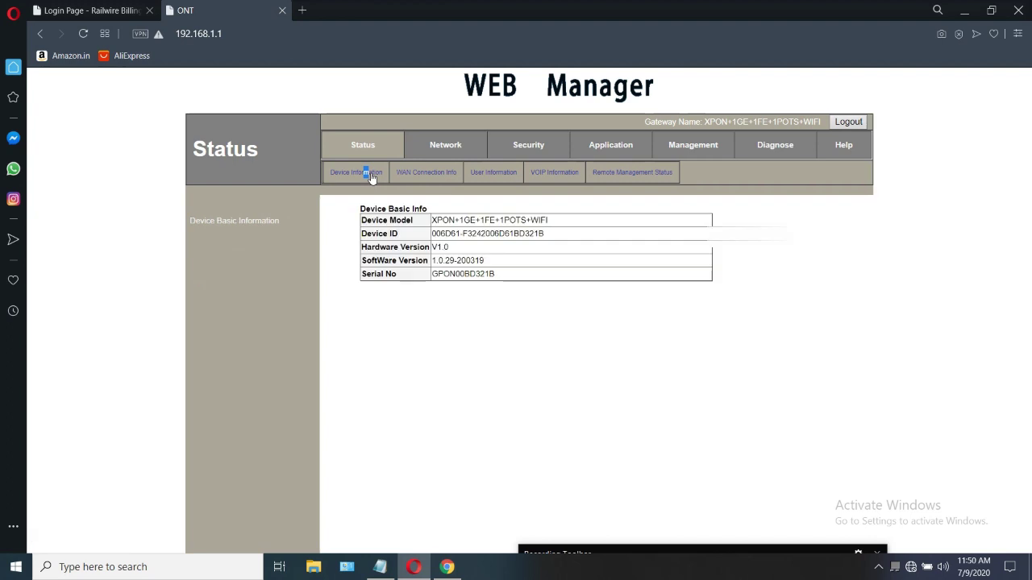
click(415, 176)
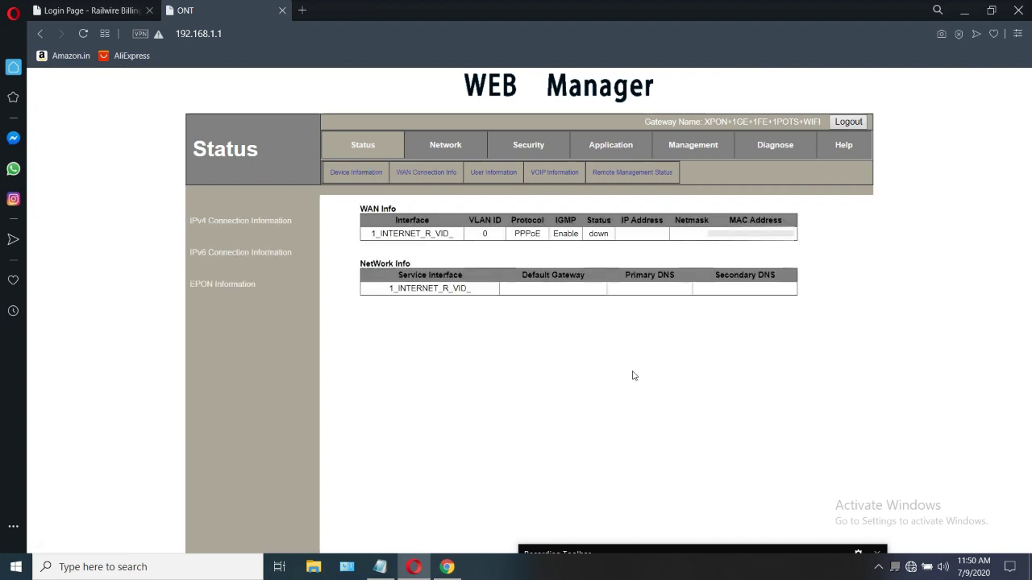
mouse_move(732, 555)
drag(733, 555, 764, 402)
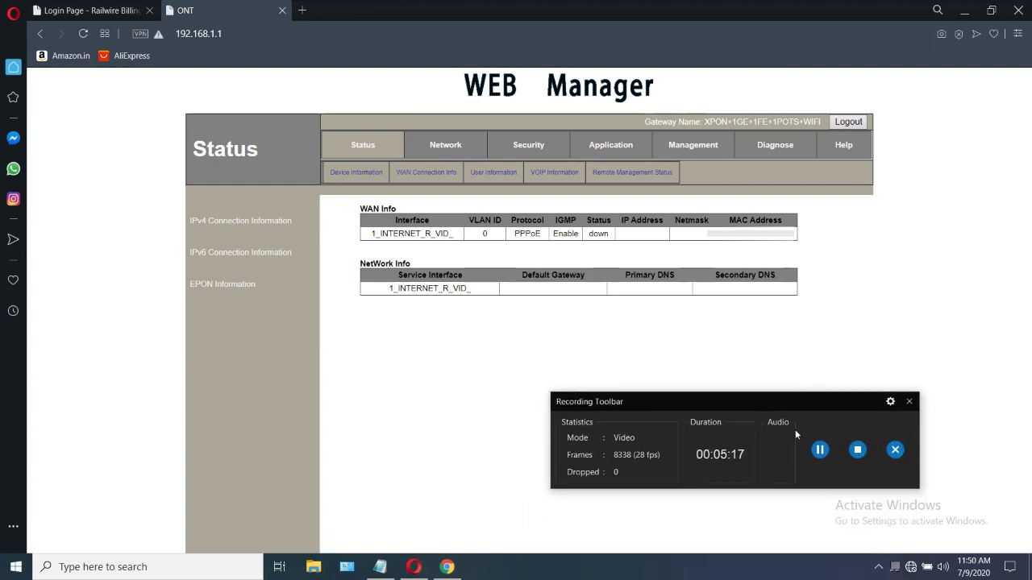